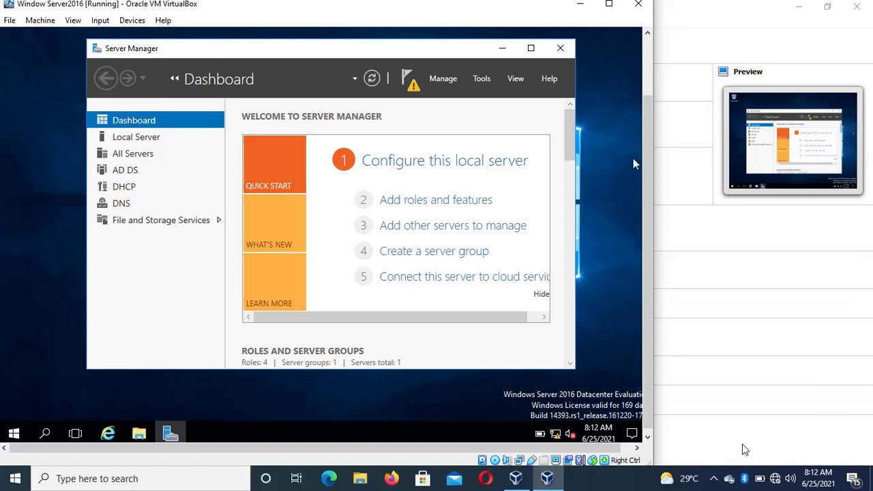
click(714, 481)
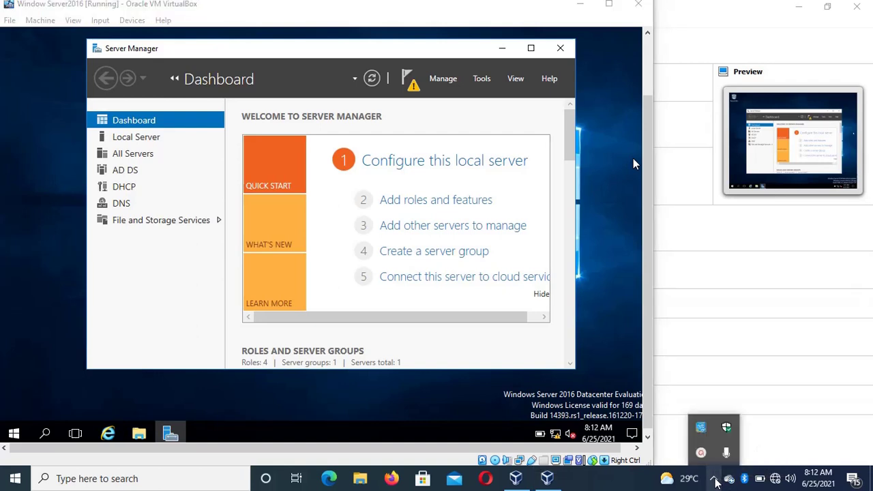
click(714, 481)
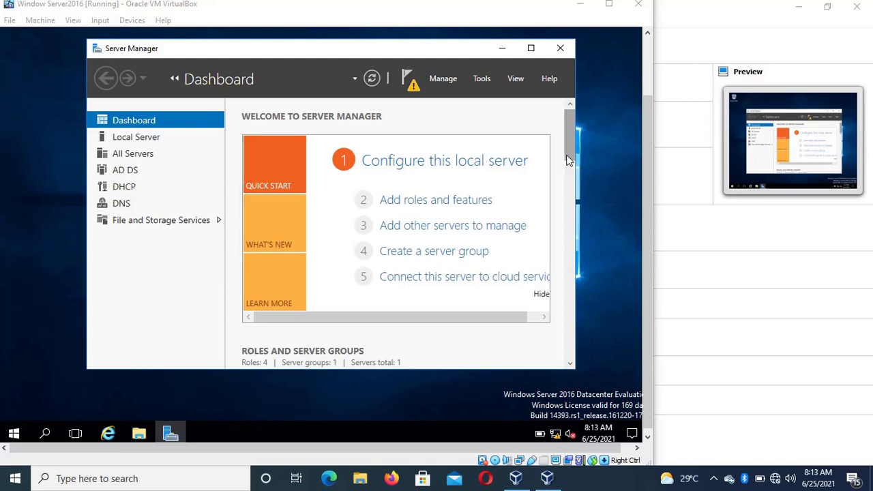
drag(570, 156, 573, 196)
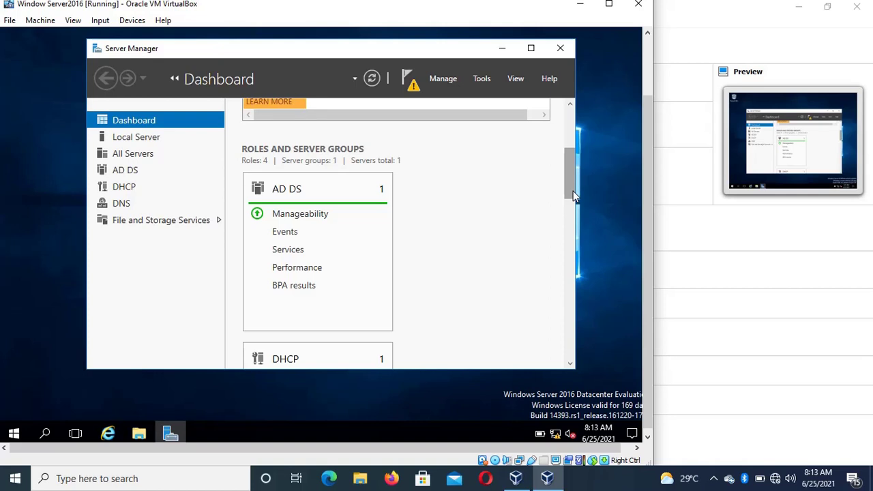
drag(573, 196, 572, 151)
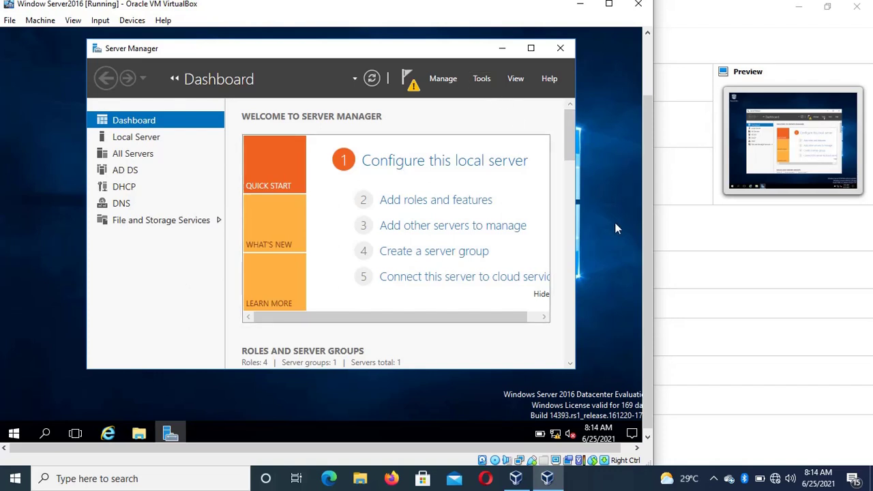
click(714, 479)
click(713, 481)
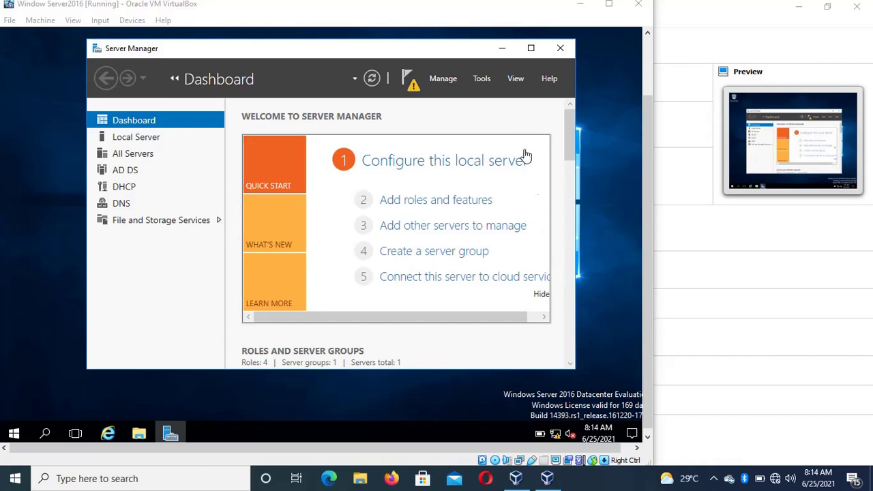
Connect the host computer to the Nokia 2.4 Wi-Fi network
click(482, 82)
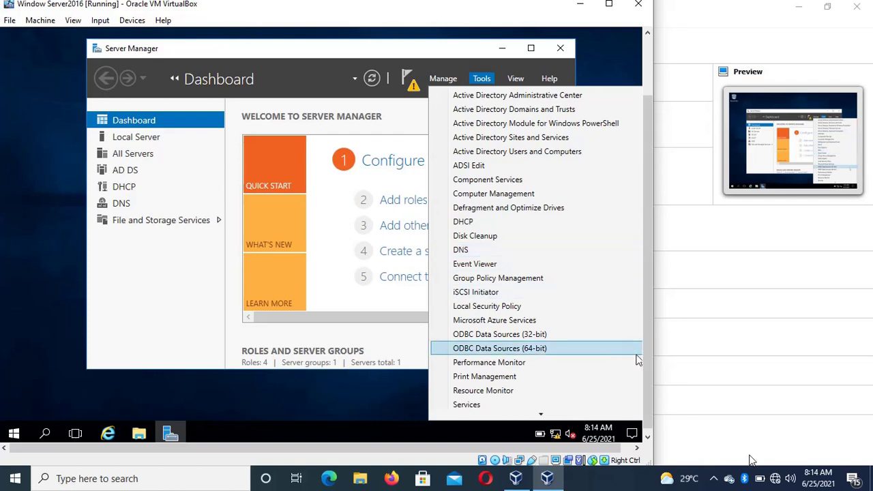
click(775, 481)
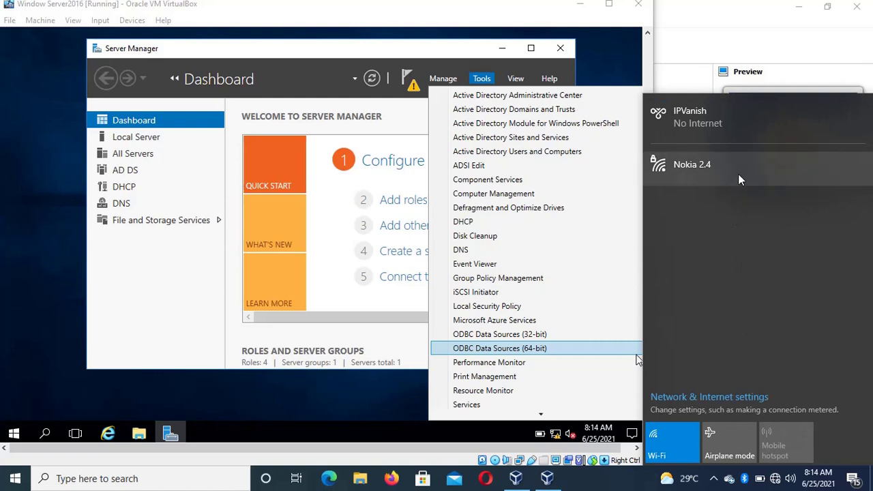
click(739, 172)
click(802, 229)
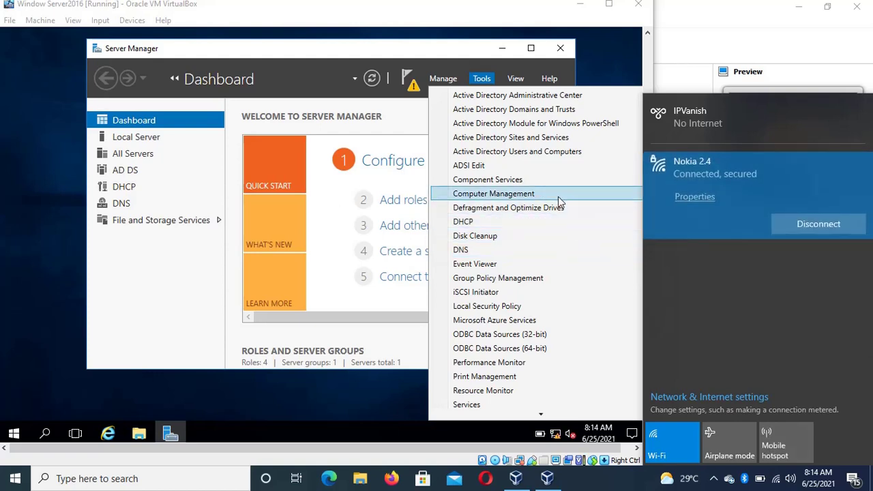
Open DNS Manager from the Server Manager tools and reposition its window over the dashboard
click(559, 249)
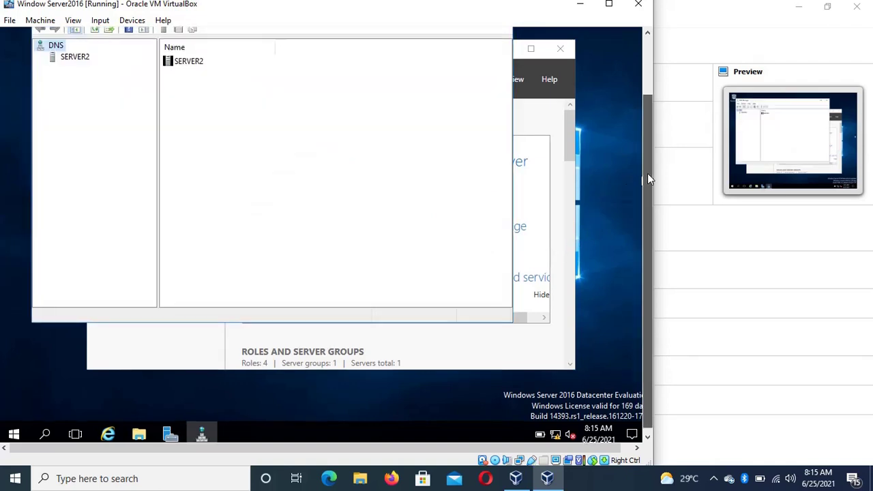
drag(648, 178, 647, 116)
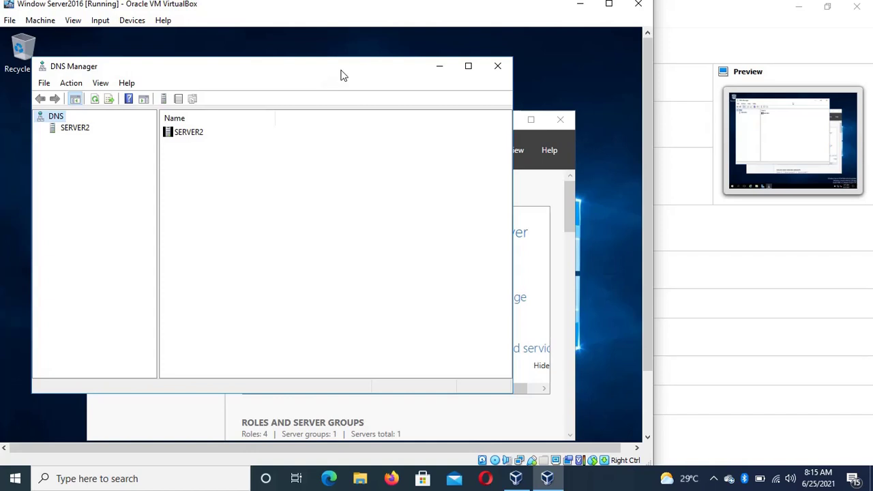
drag(303, 72, 355, 74)
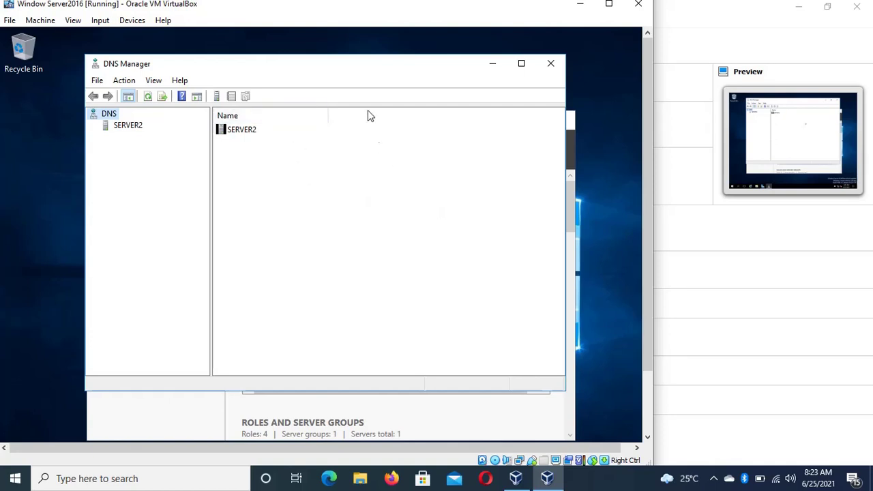
drag(354, 72, 355, 64)
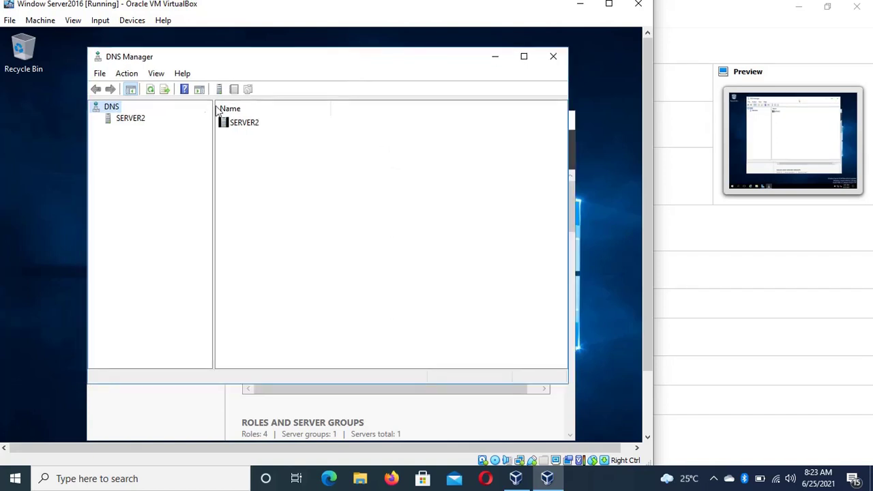
Launch the Configure a DNS Server wizard for SERVER2
click(131, 120)
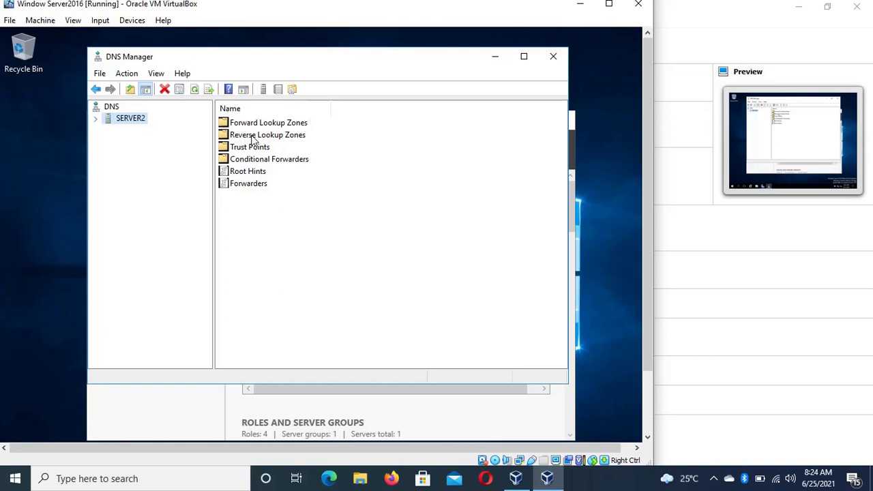
right_click(133, 121)
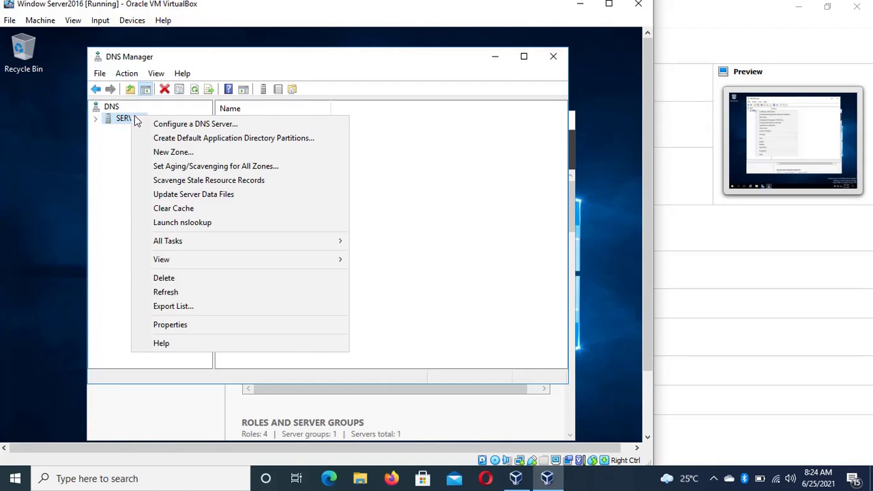
click(164, 125)
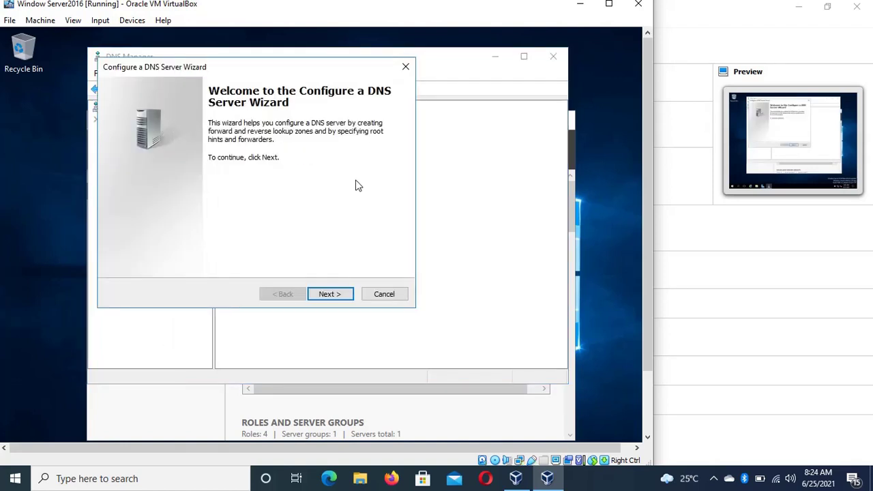
Choose to create a forward lookup zone only, with this server maintaining the zone
click(330, 294)
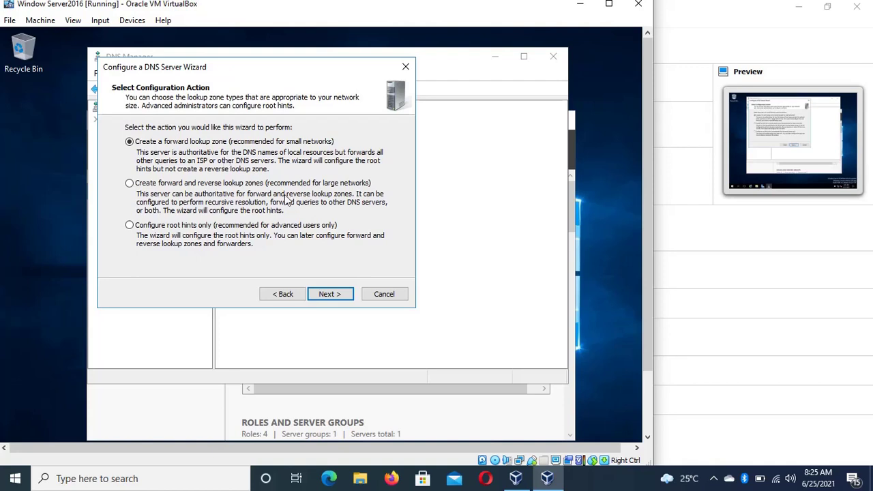
click(319, 295)
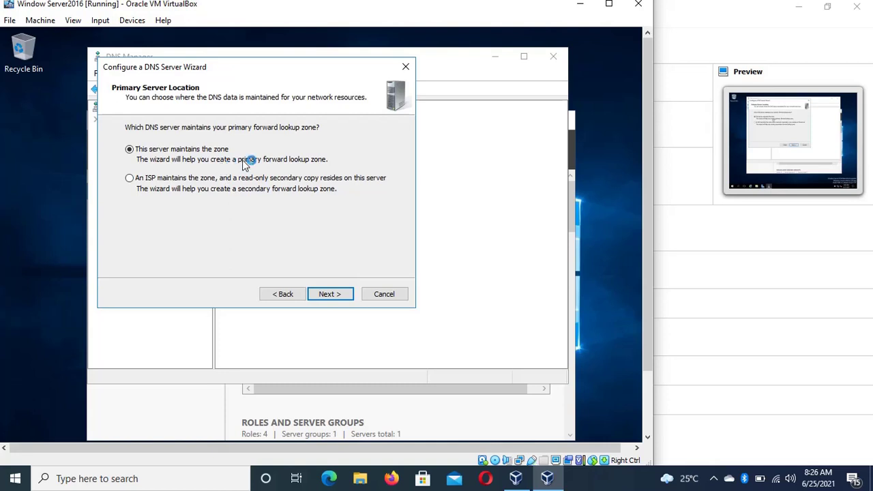
click(331, 294)
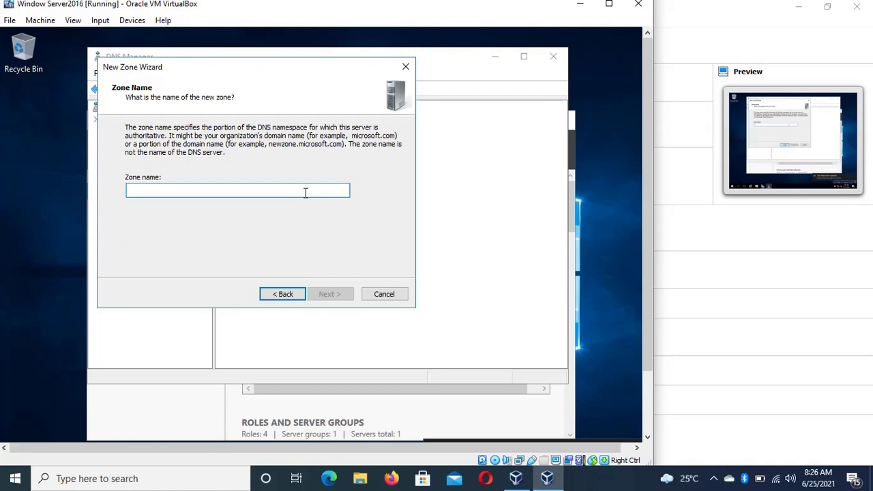
Name the new zone Technical and allow only secure dynamic updates
text(Tee)
key(BackSpace)
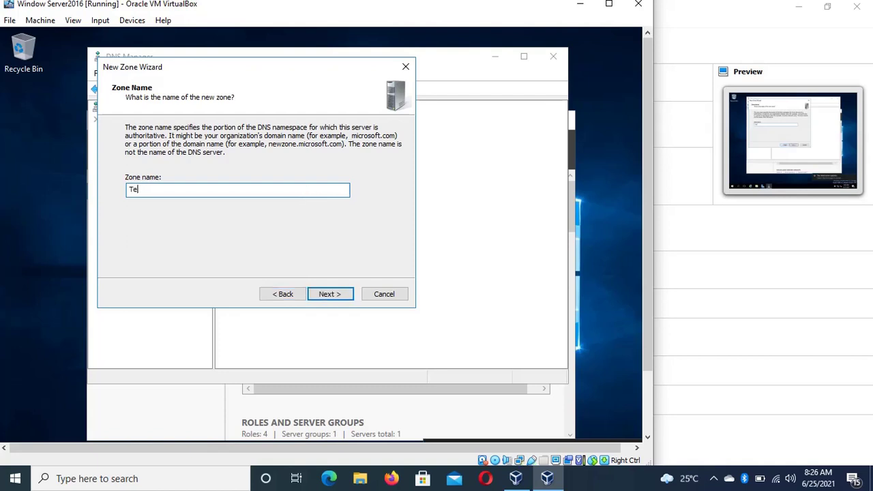
text(chnical)
click(330, 300)
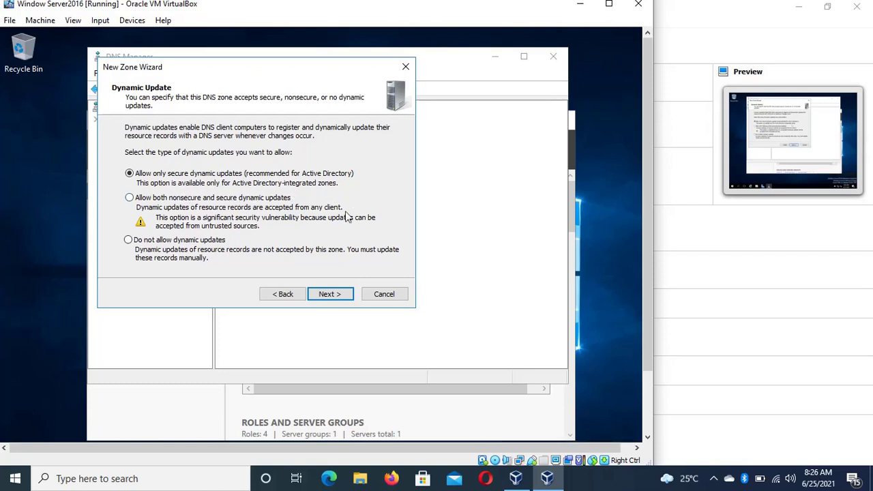
click(327, 294)
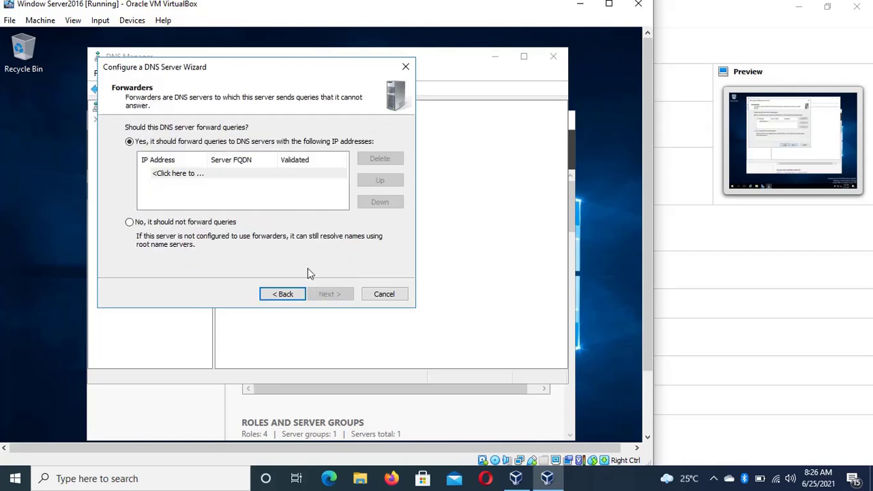
click(211, 175)
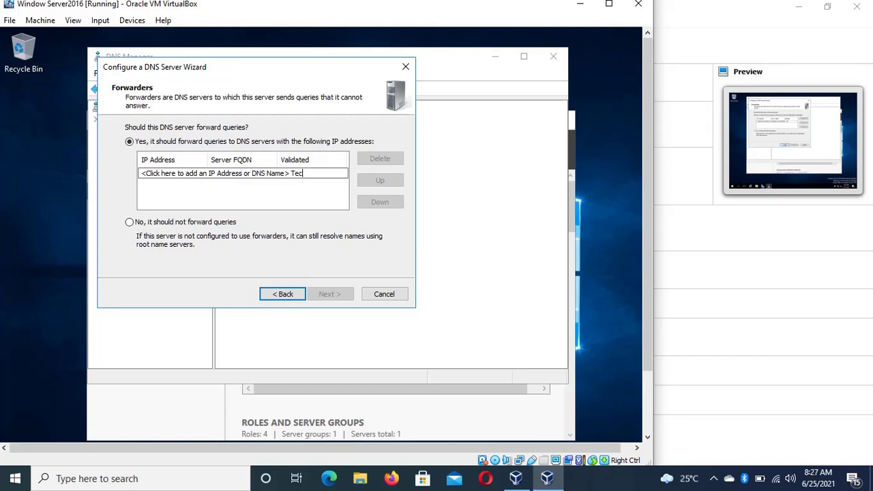
text(hn)
key(BackSpace)
key(BackSpace)
key(BackSpace)
key(BackSpace)
key(BackSpace)
key(BackSpace)
key(BackSpace)
Clear the forwarder address entry and try to set the DNS server not to forward queries
click(130, 223)
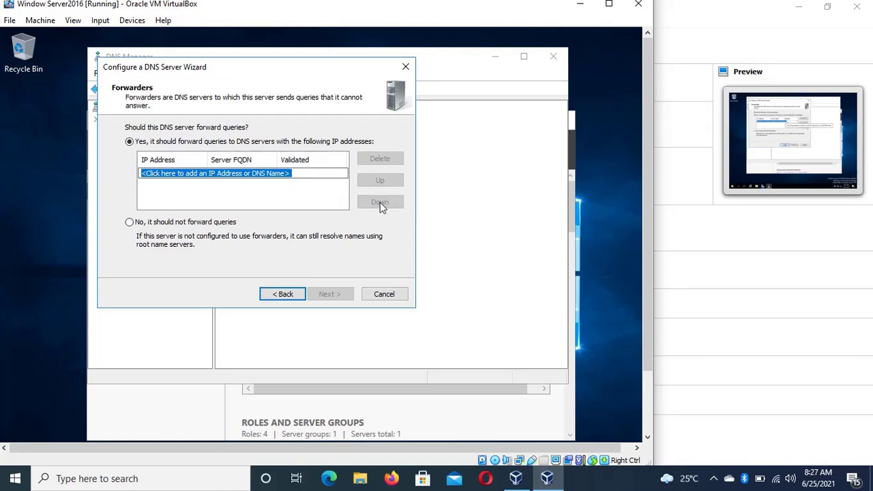
key(BackSpace)
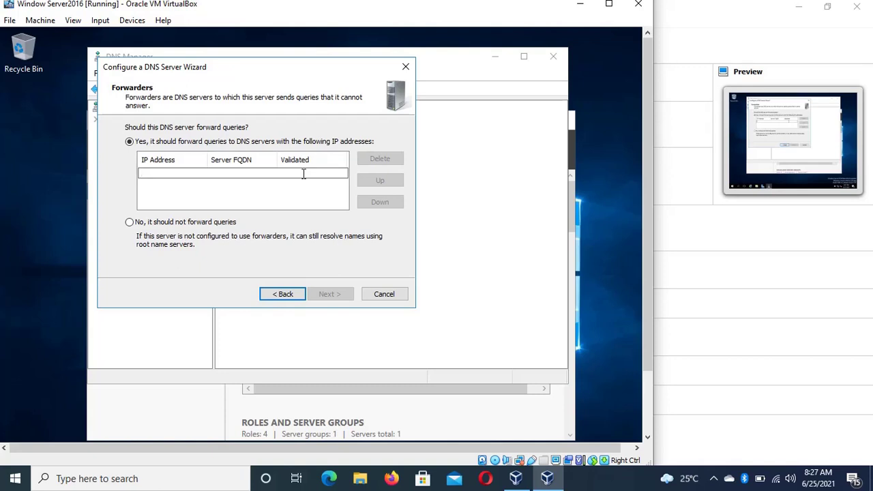
click(129, 221)
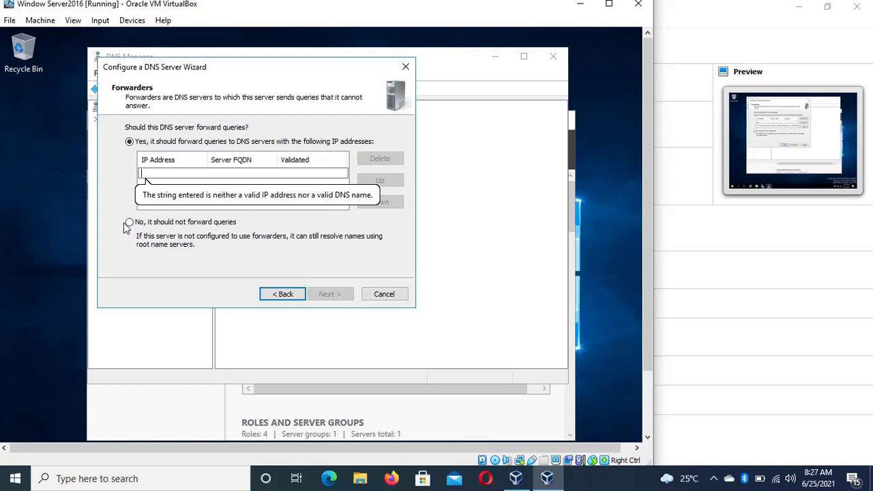
click(128, 223)
click(640, 218)
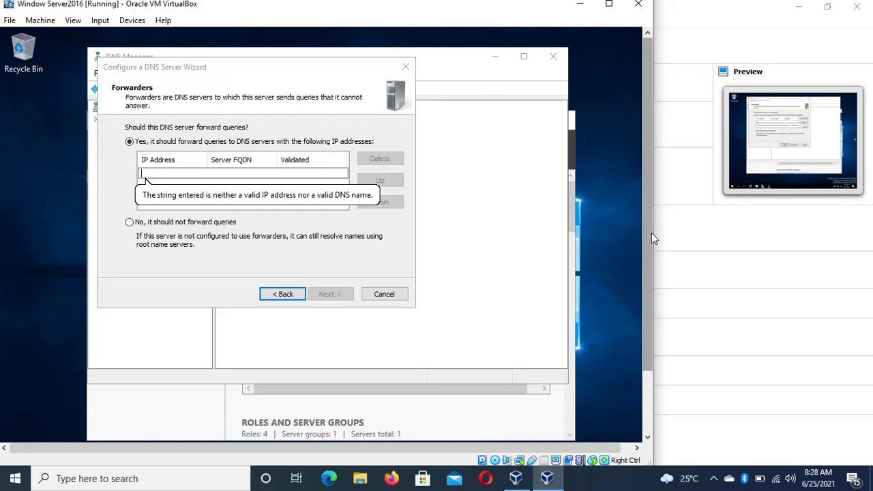
Open a Command Prompt on the server and run ipconfig to check its network addresses
drag(652, 236, 644, 291)
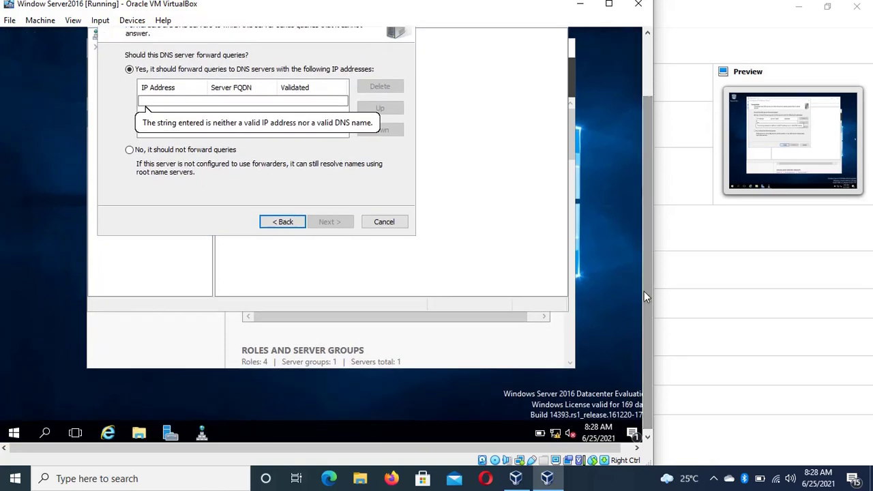
key(super+r)
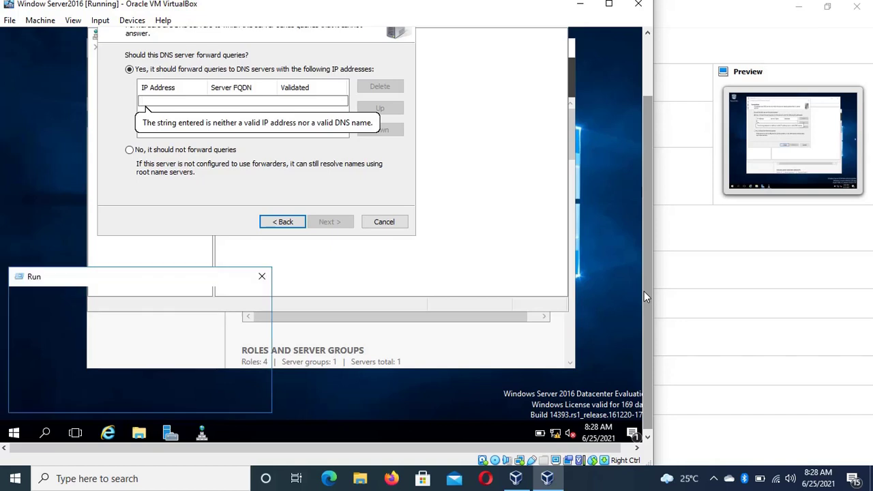
key(Return)
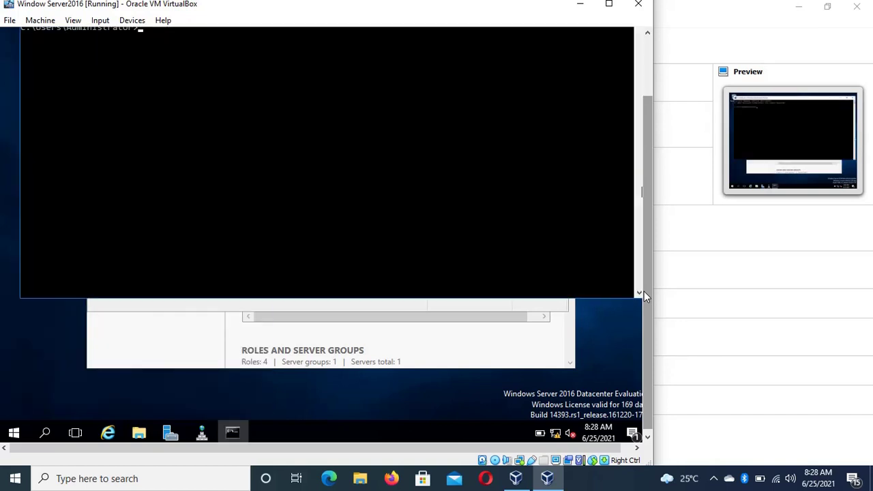
drag(645, 196, 646, 152)
text(ipconfig)
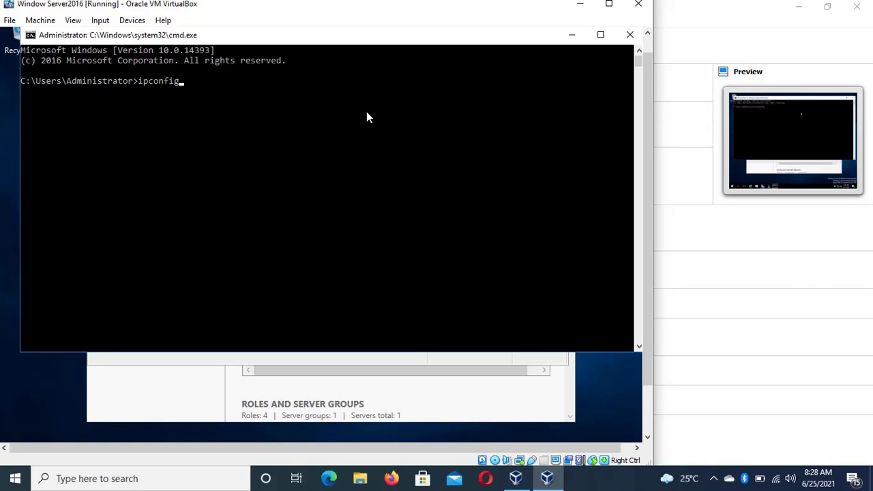
key(Return)
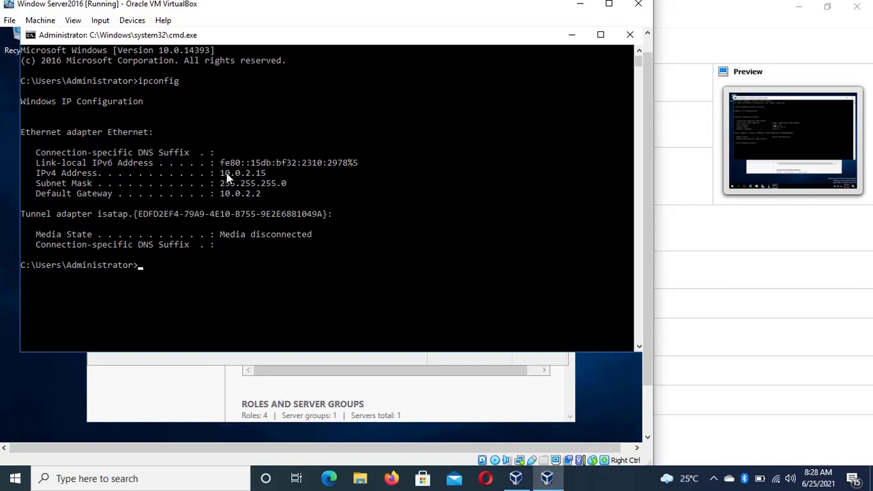
Copy the Ethernet adapter's IPv4 address from the ipconfig output and keep the virtual machine window in front
drag(221, 173, 251, 176)
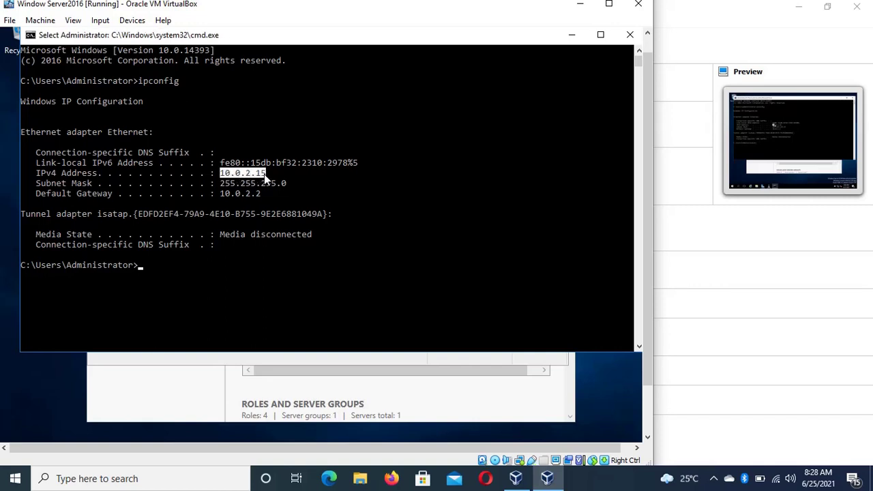
right_click(264, 174)
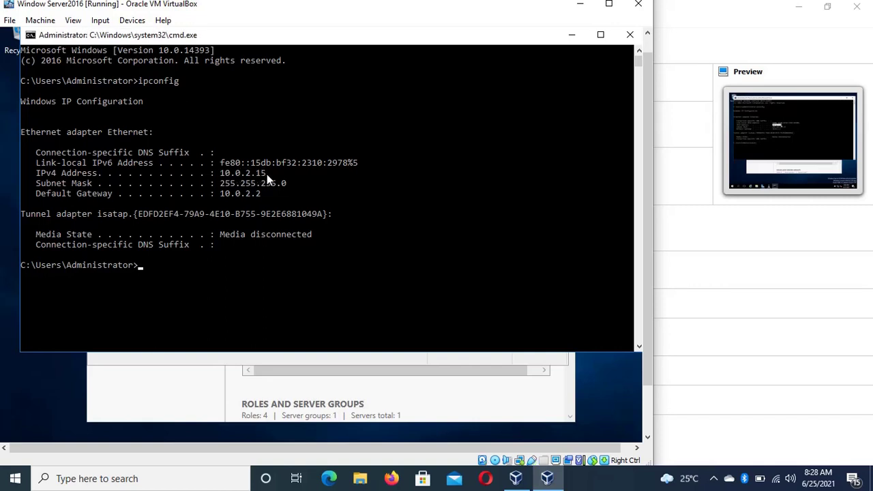
click(580, 4)
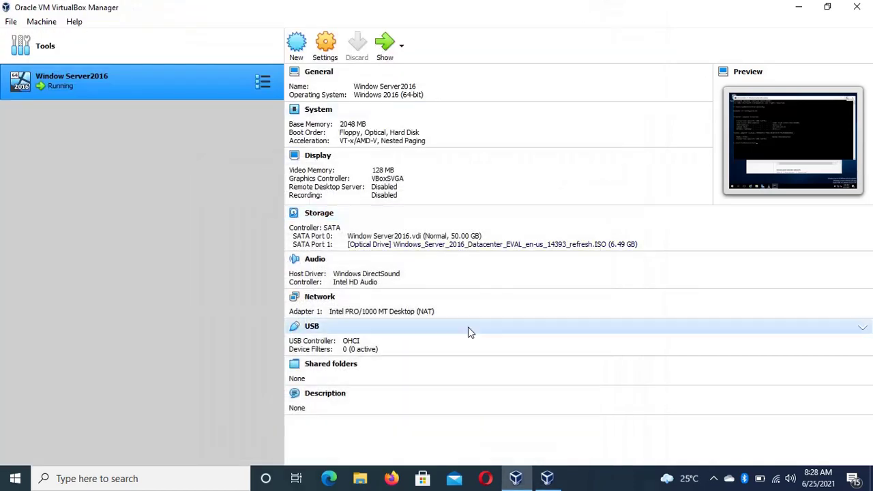
click(556, 481)
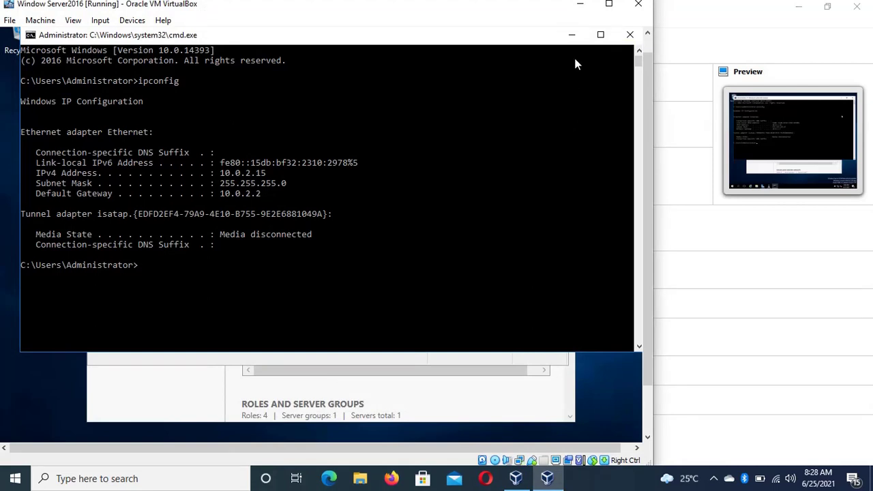
Enter 10.0.2.15 as a forwarder address but set the server not to forward queries, and complete the DNS configuration wizard
click(572, 34)
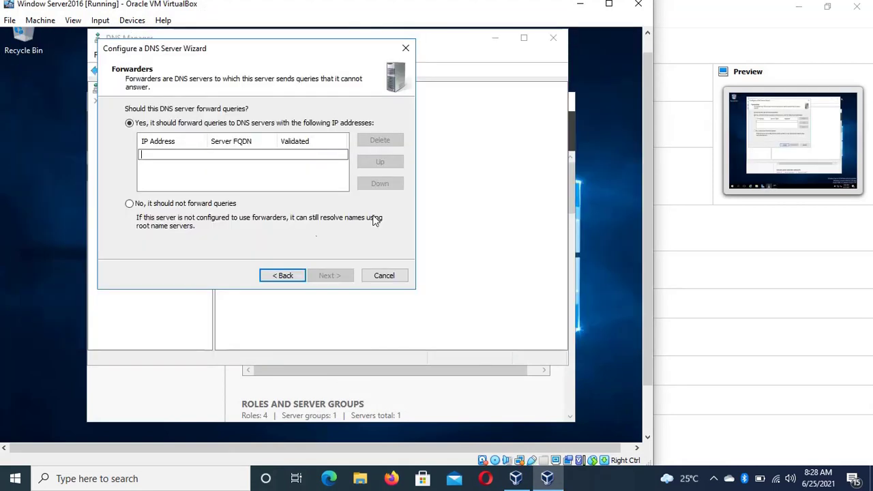
text(10.0.2.15)
click(130, 203)
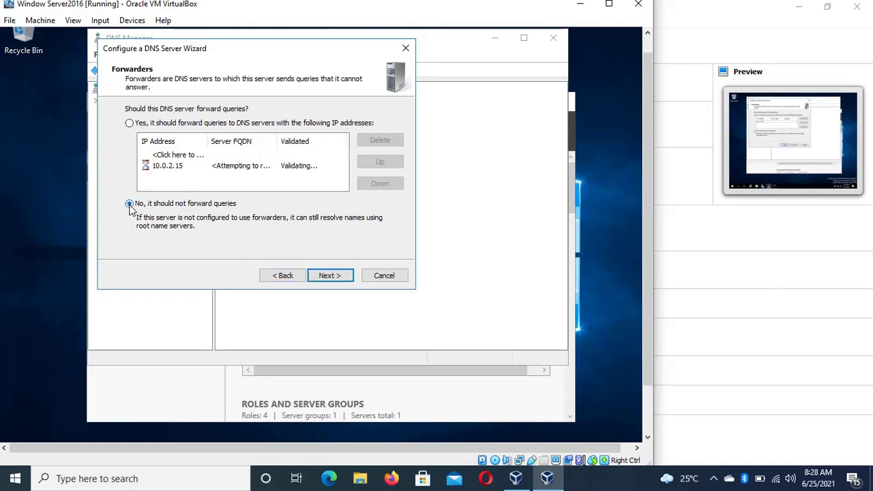
click(335, 275)
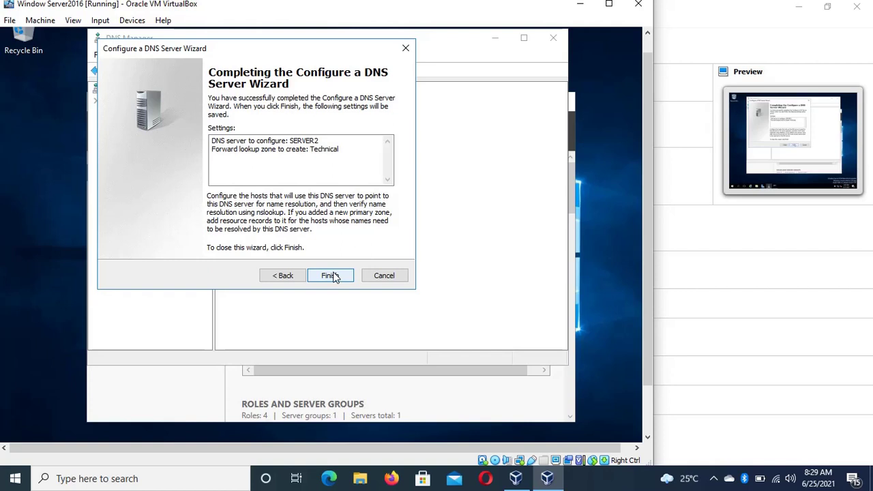
click(330, 276)
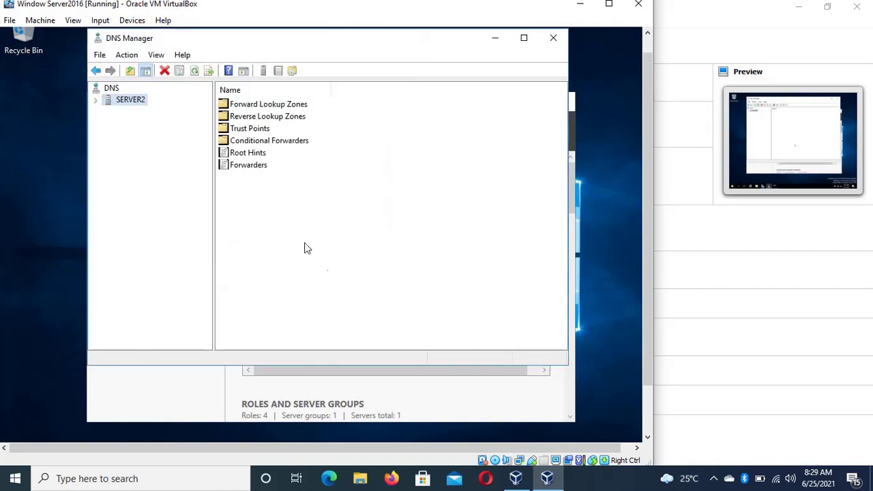
Expand SERVER2 in the DNS tree and list the zones in its Forward Lookup Zones folder
click(246, 107)
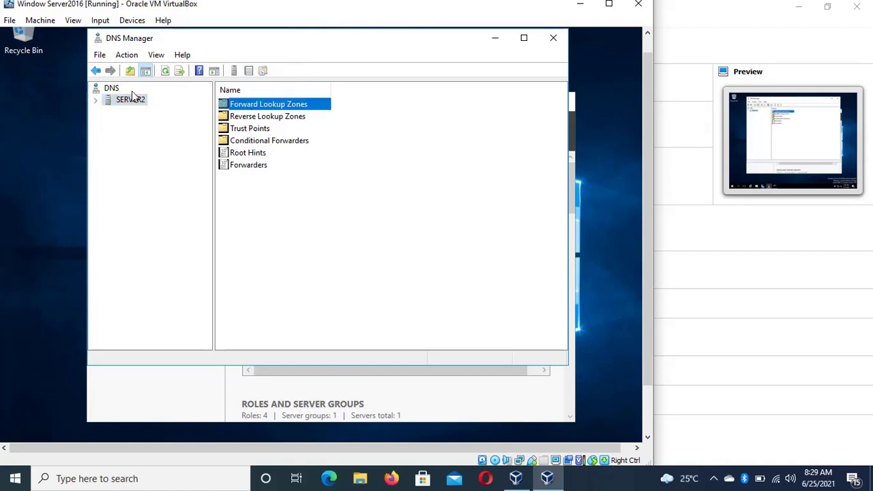
click(96, 101)
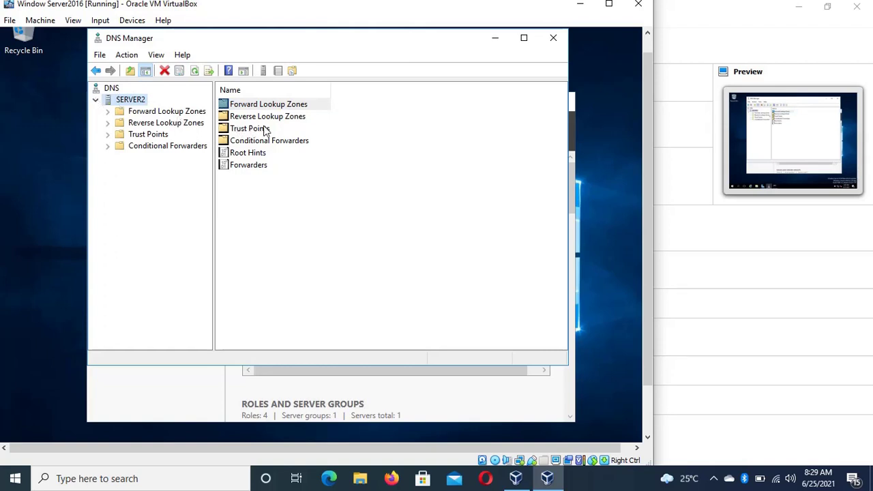
key(Tab)
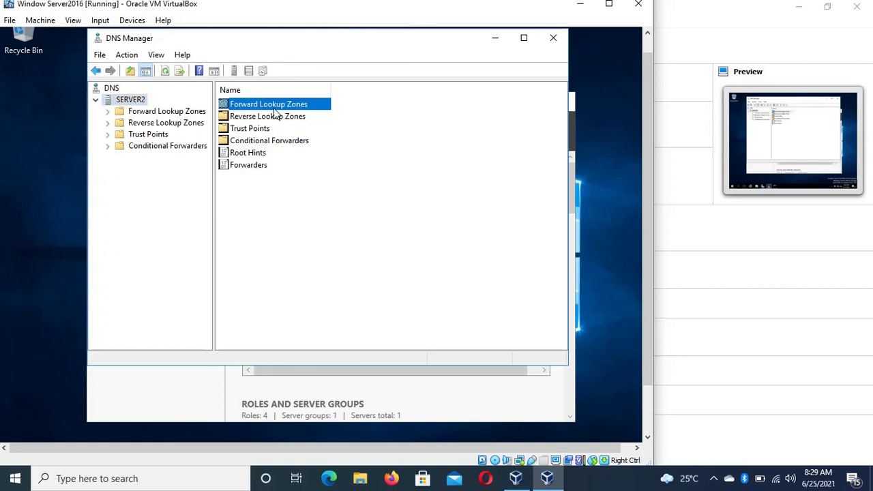
click(273, 118)
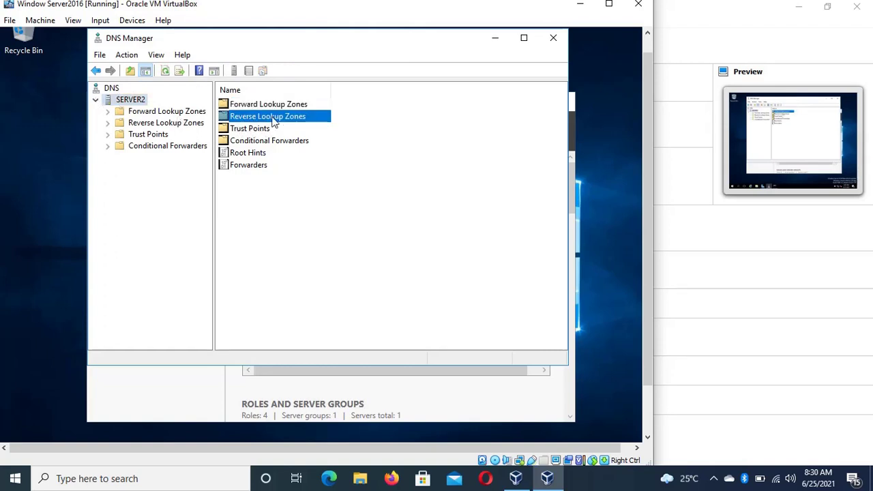
click(130, 113)
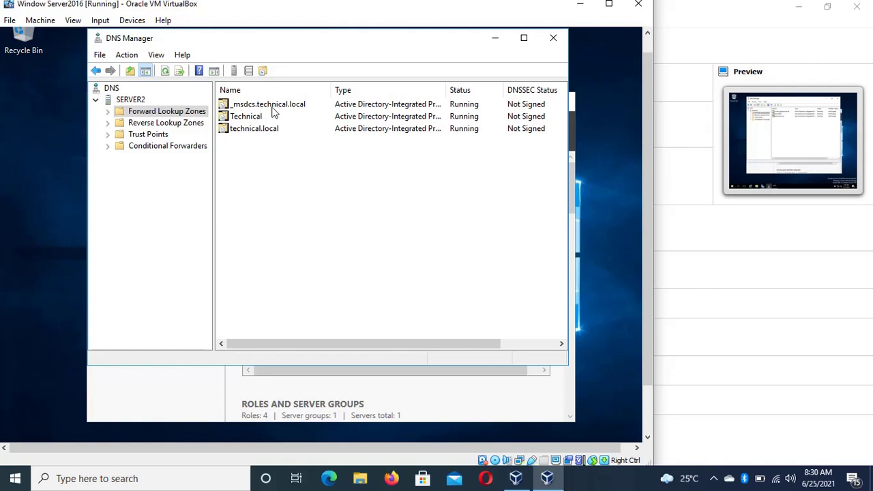
Look over the forward lookup zones and open the _msdcs.technical.local zone to view its records
click(272, 108)
right_click(273, 114)
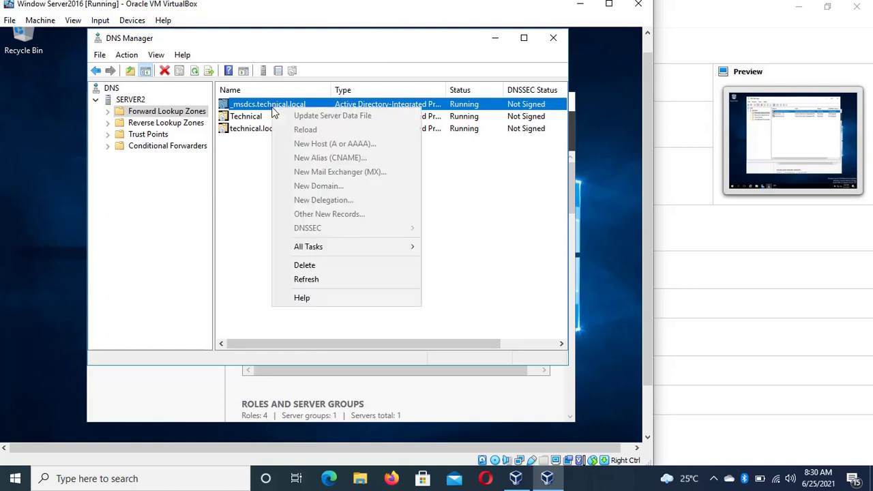
click(462, 108)
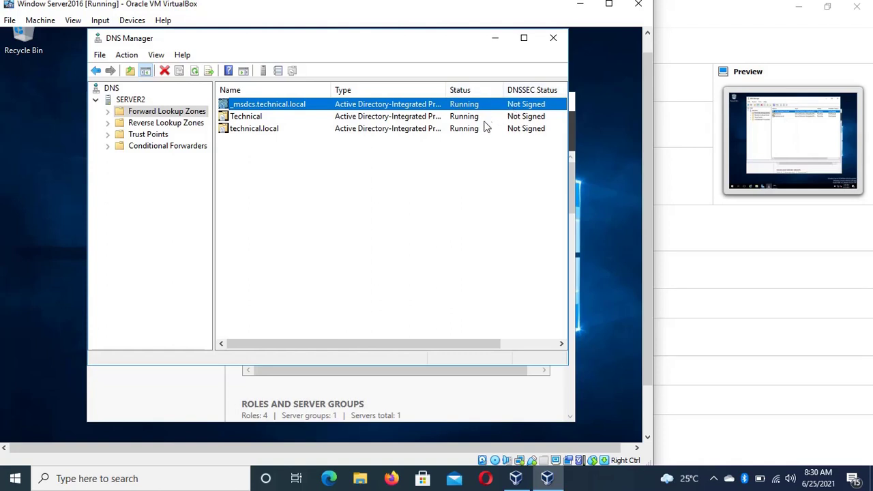
click(435, 118)
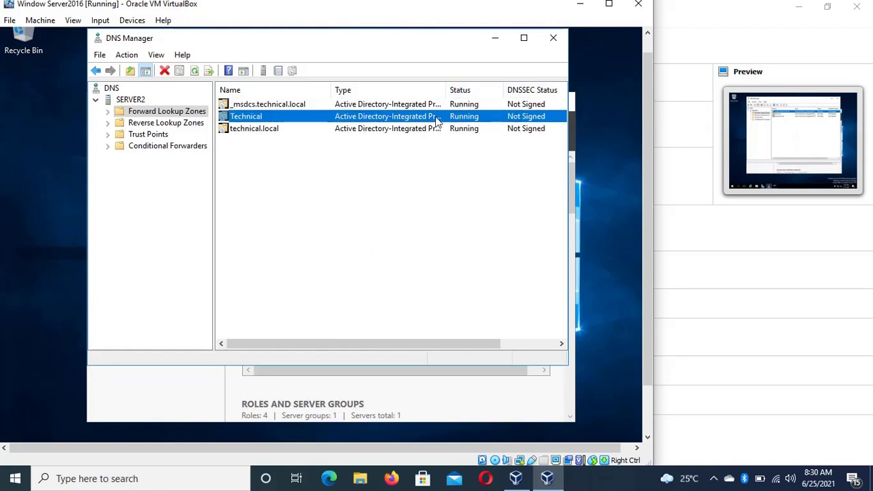
click(412, 131)
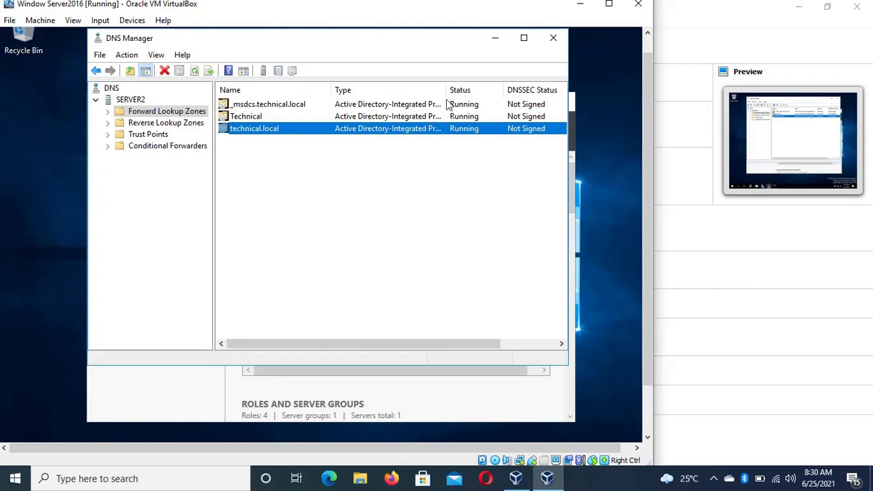
click(277, 108)
double_click(277, 108)
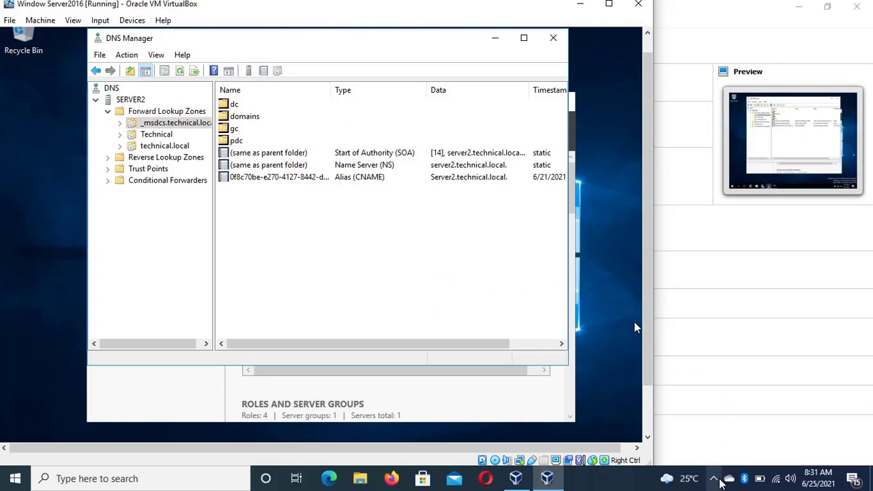
click(713, 478)
click(725, 454)
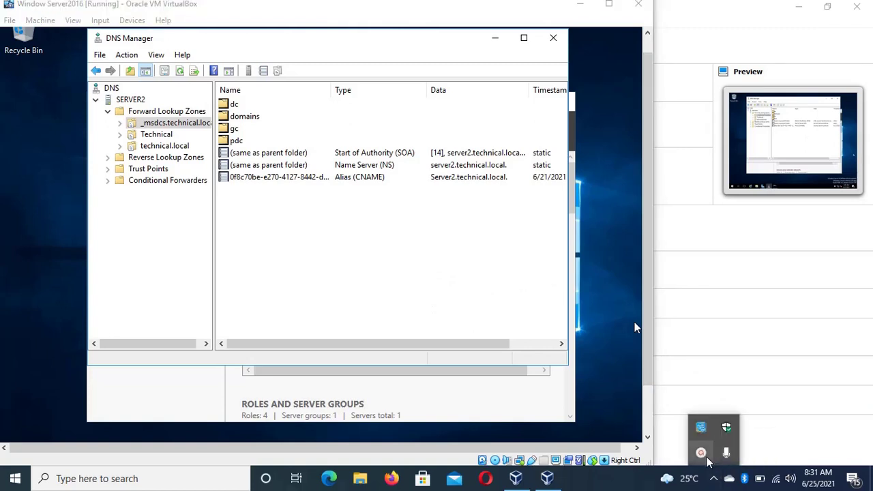